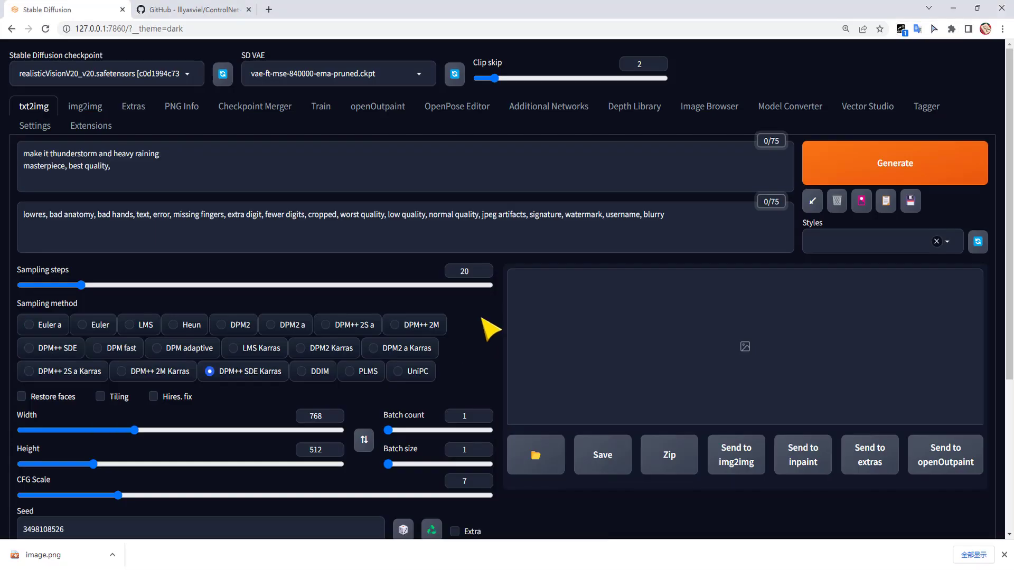
Copy 'make it on fire' from the GitHub ControlNet README into the first prompt line.
{"action": "left_click_drag", "start_coordinate": [192, 152], "coordinate": [38, 153]}
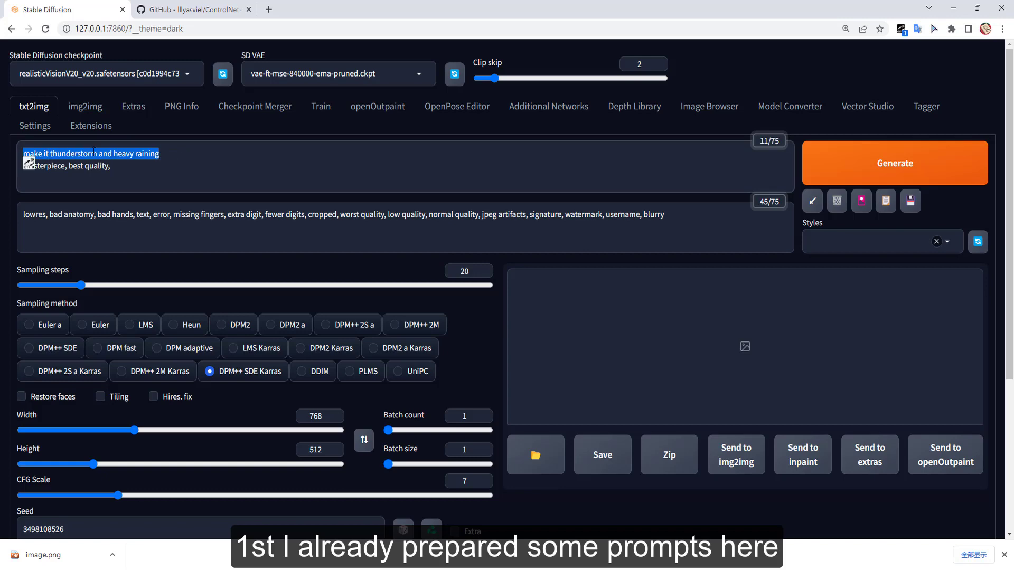
{"action": "left_click", "coordinate": [213, 156]}
{"action": "left_click", "coordinate": [220, 14]}
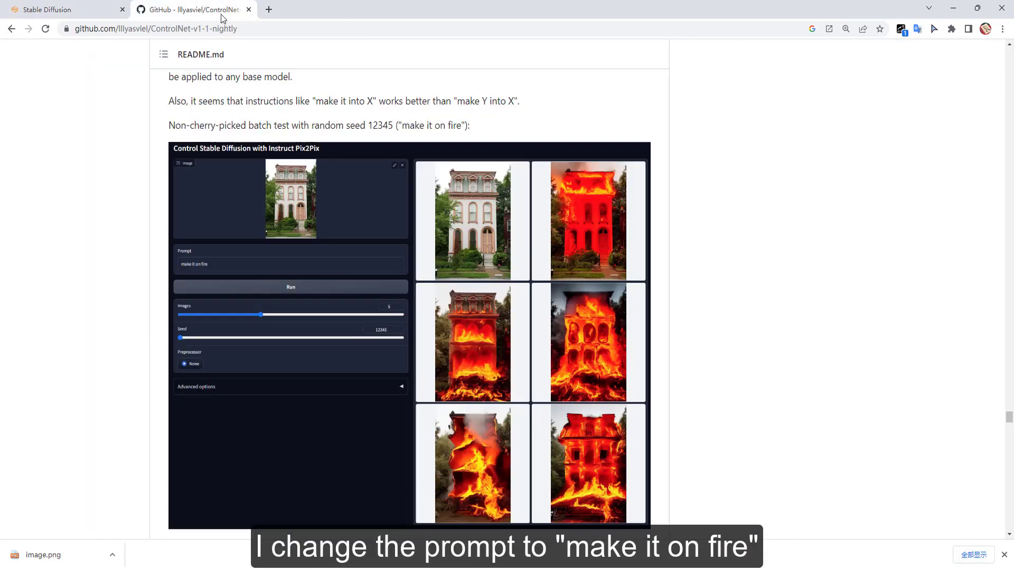
{"action": "left_click_drag", "start_coordinate": [462, 126], "coordinate": [401, 127]}
{"action": "key", "text": "ctrl+c"}
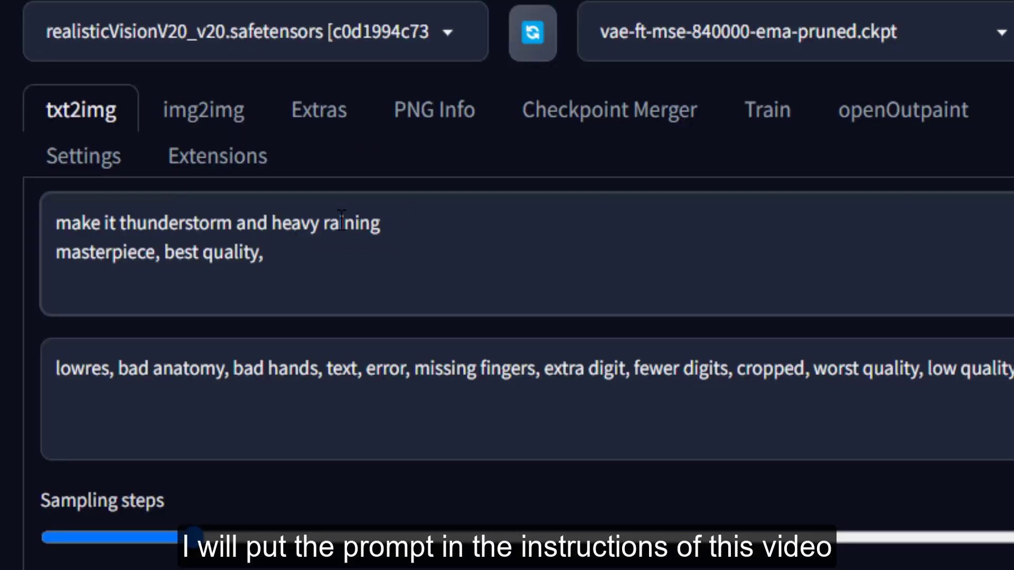
{"action": "triple_click", "coordinate": [341, 223]}
{"action": "key", "text": "ctrl+v"}
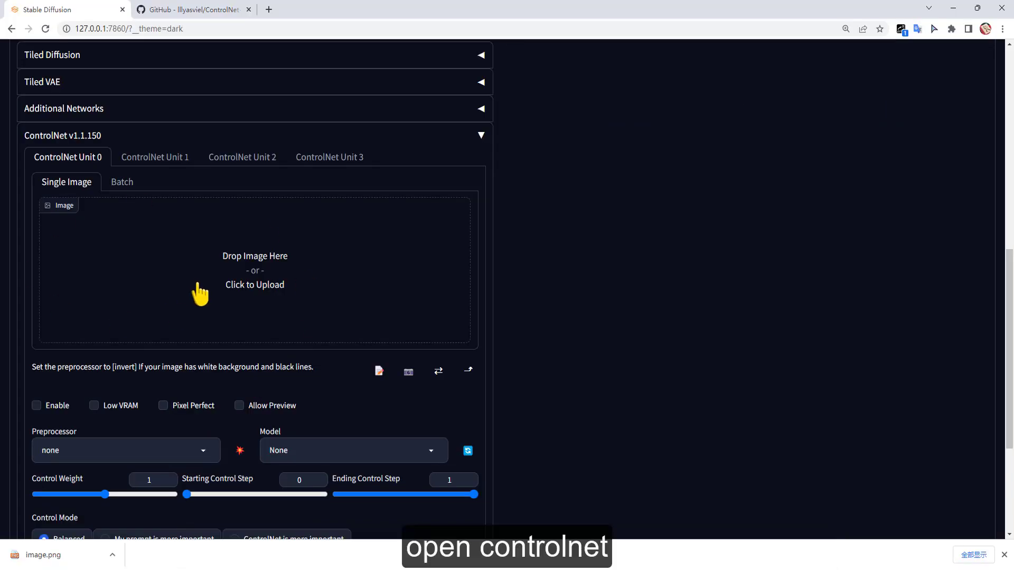
Put the house photo in ControlNet Unit 0 and set the model to control_v11e_sd15_ip2p.
{"action": "left_click_drag", "start_coordinate": [44, 555], "coordinate": [180, 270]}
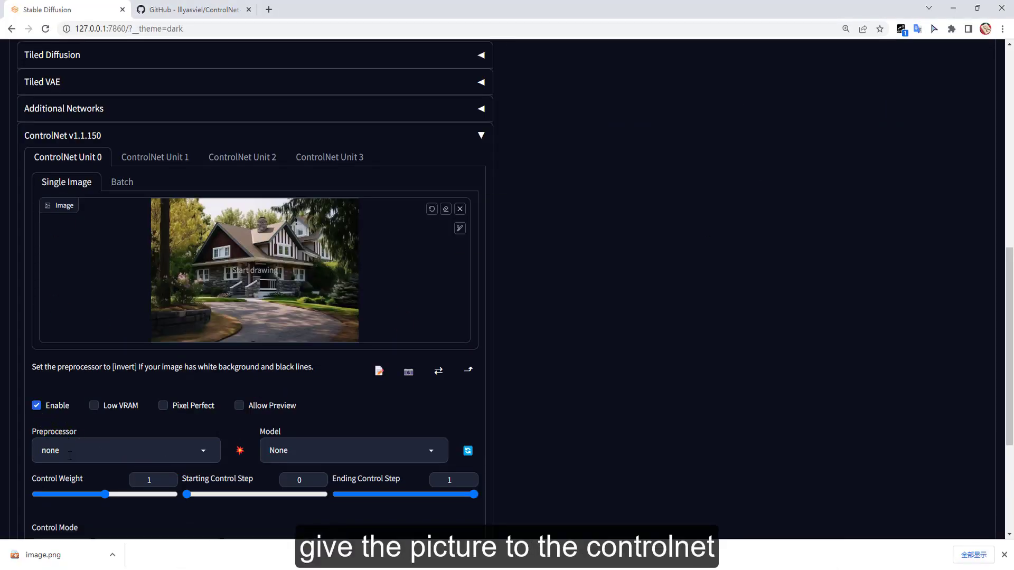
{"action": "left_click", "coordinate": [340, 453]}
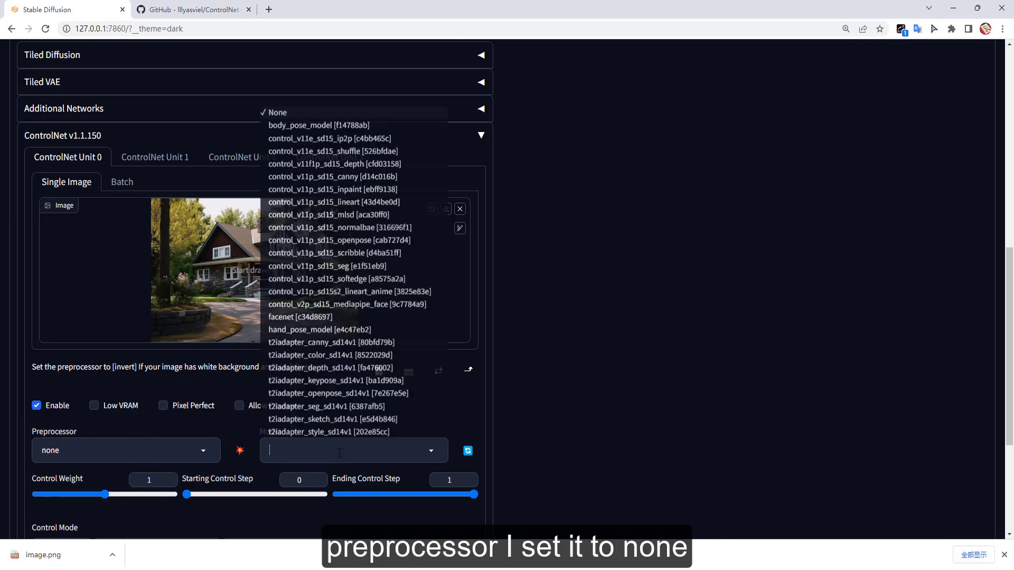
{"action": "left_click", "coordinate": [357, 138]}
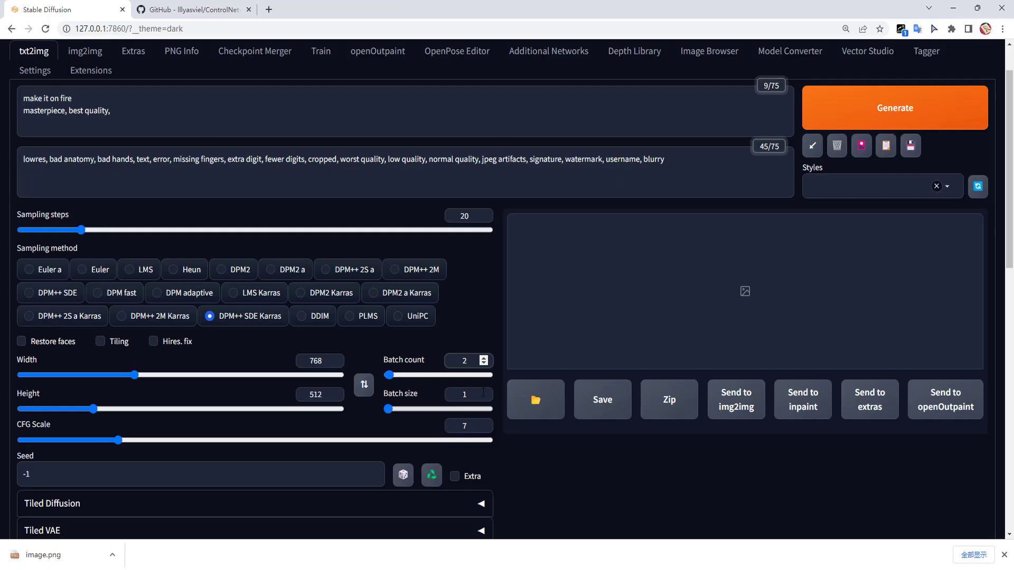
Generate the 'make it on fire' images and page through them in the full-screen viewer.
{"action": "left_click", "coordinate": [908, 127]}
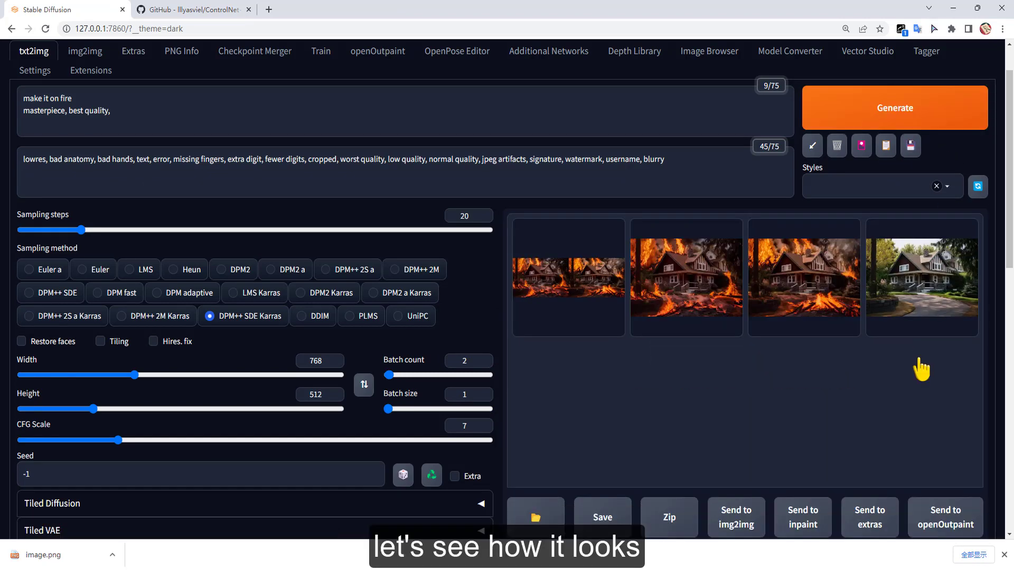
{"action": "left_click", "coordinate": [670, 311]}
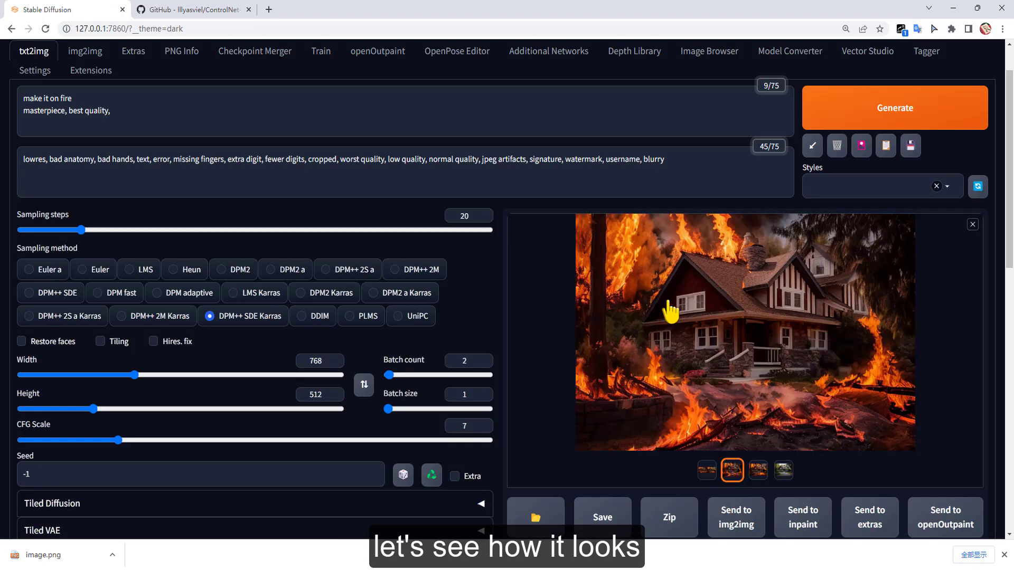
{"action": "left_click", "coordinate": [772, 300]}
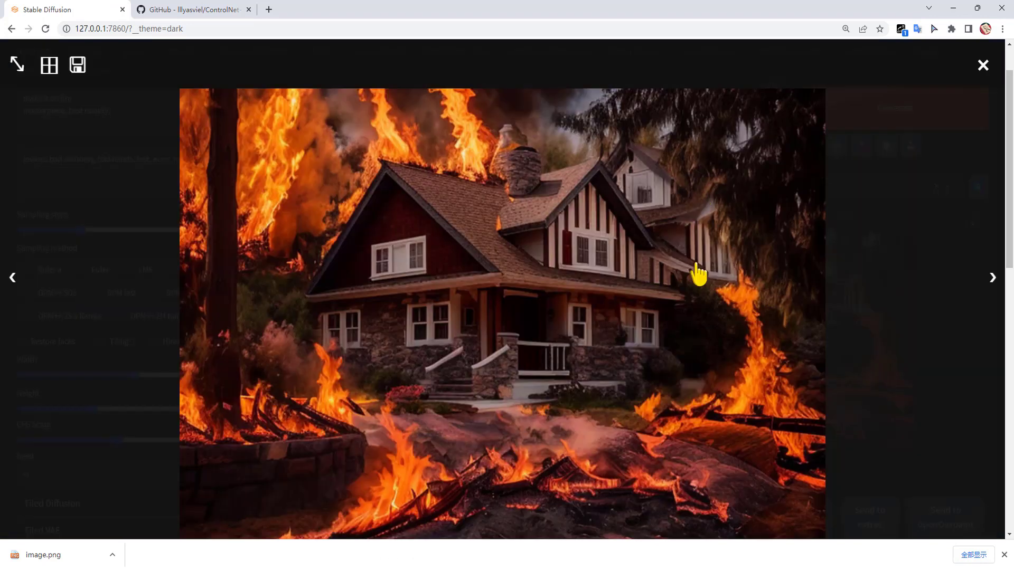
{"action": "left_click", "coordinate": [993, 280]}
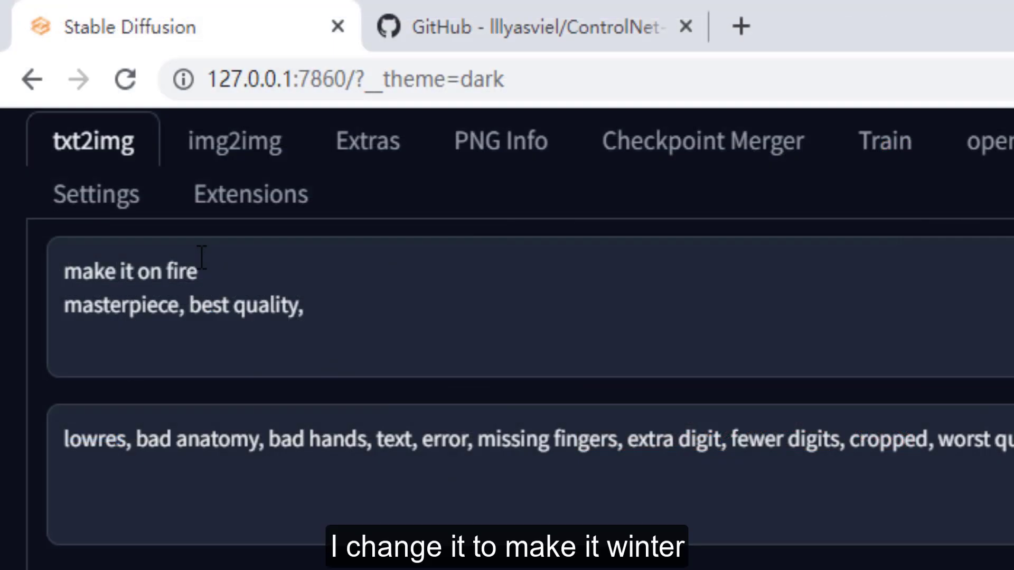
Change the prompt to 'make it winter', generate, and view the second and third renders.
{"action": "left_click_drag", "start_coordinate": [198, 271], "coordinate": [138, 271]}
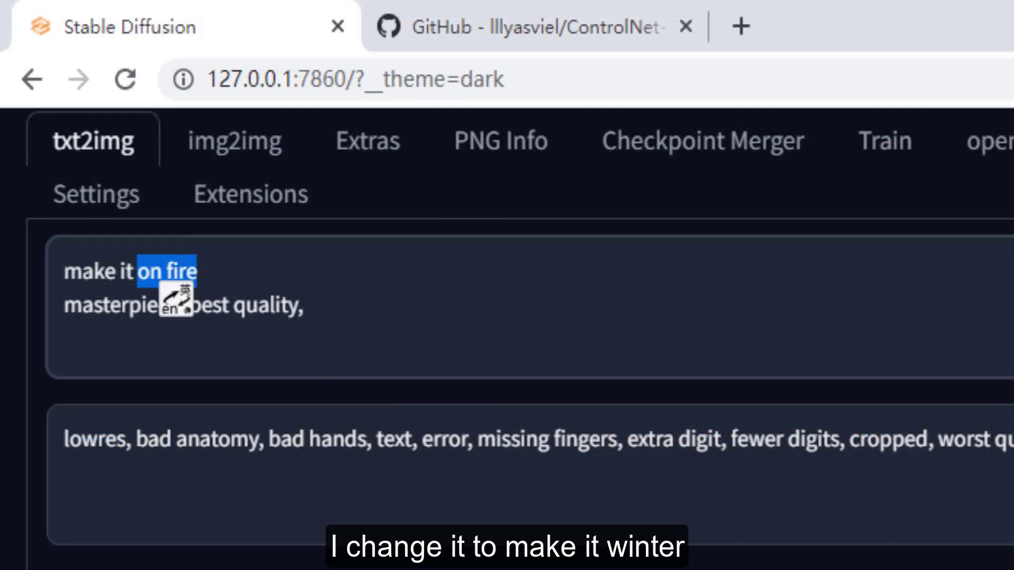
{"action": "type", "text": "winter"}
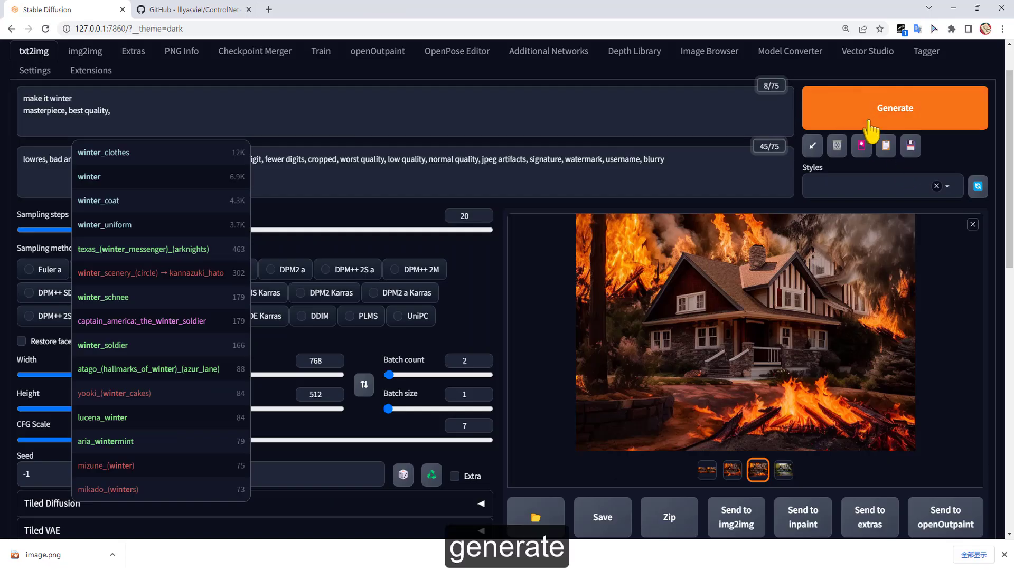
{"action": "left_click", "coordinate": [871, 122]}
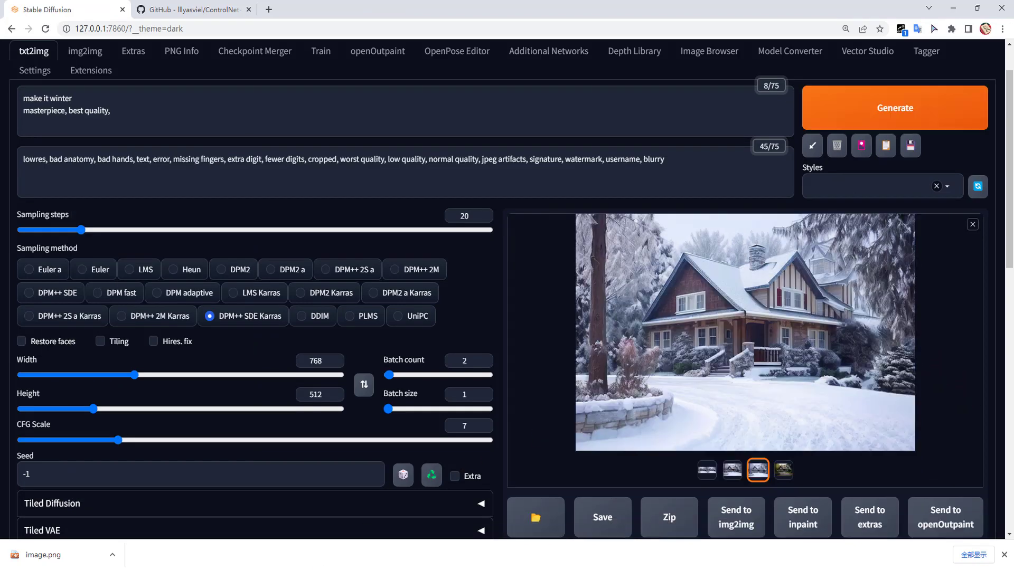
{"action": "left_click", "coordinate": [732, 472]}
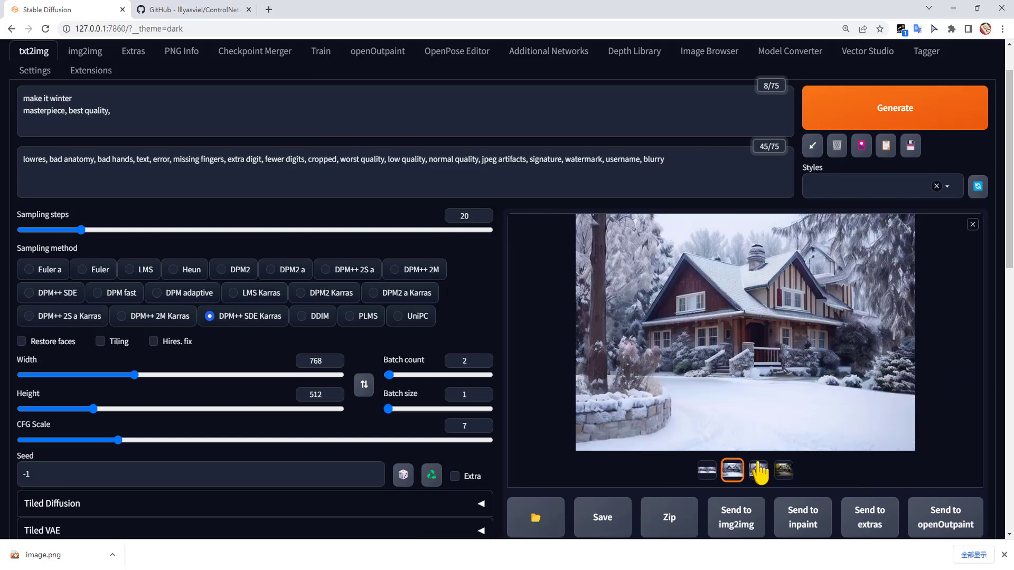
{"action": "left_click", "coordinate": [757, 472]}
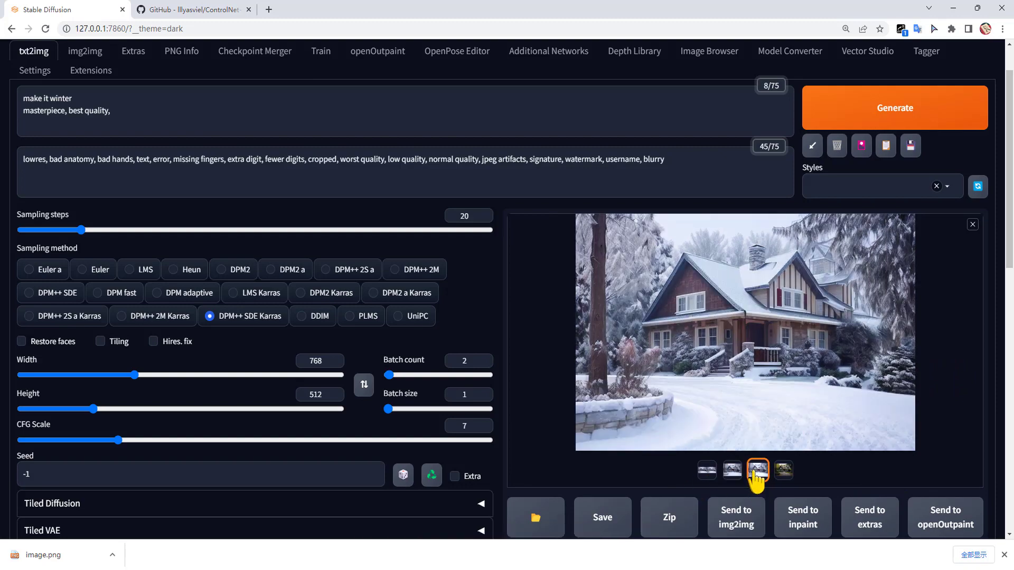
Change the prompt to 'make it at night', generate, and view the second and third renders.
{"action": "double_click", "coordinate": [60, 99]}
{"action": "type", "text": "at n"}
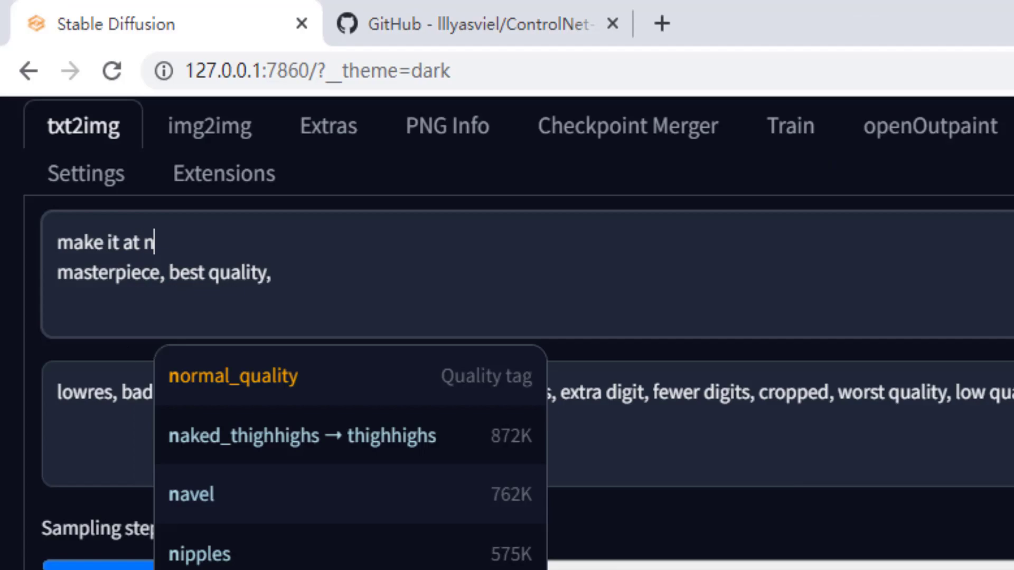
{"action": "type", "text": "ight"}
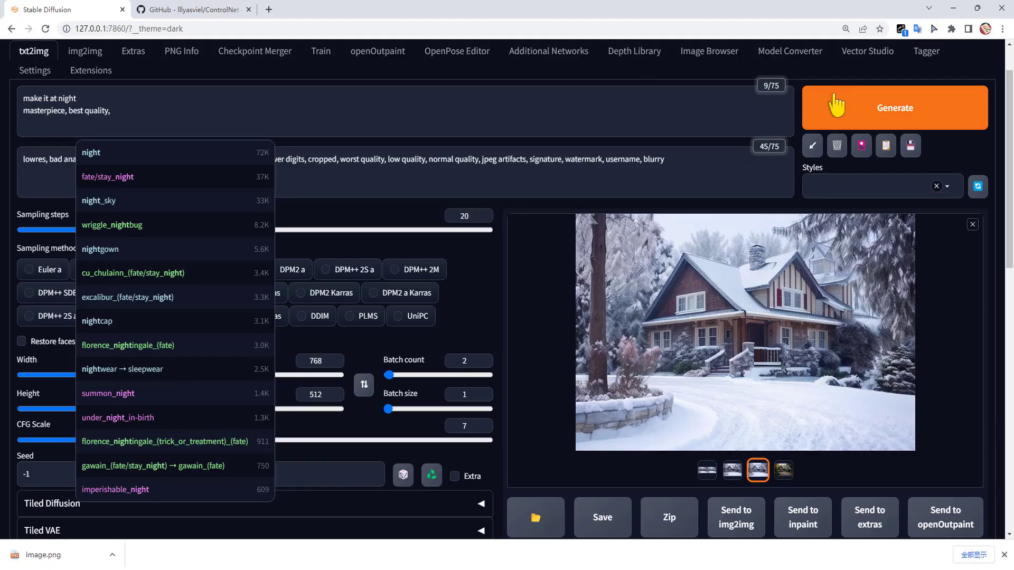
{"action": "left_click", "coordinate": [836, 106]}
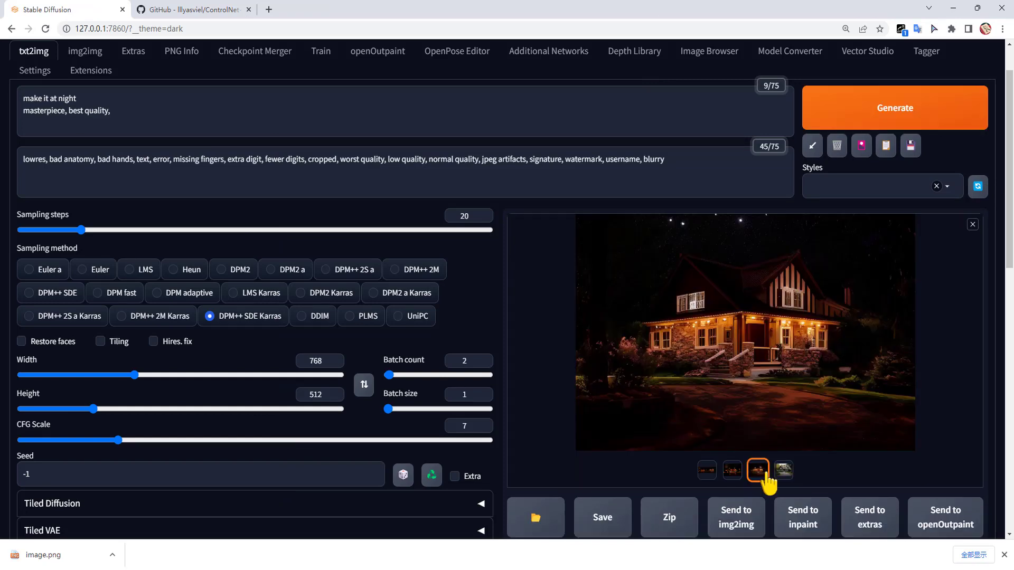
{"action": "left_click", "coordinate": [732, 470]}
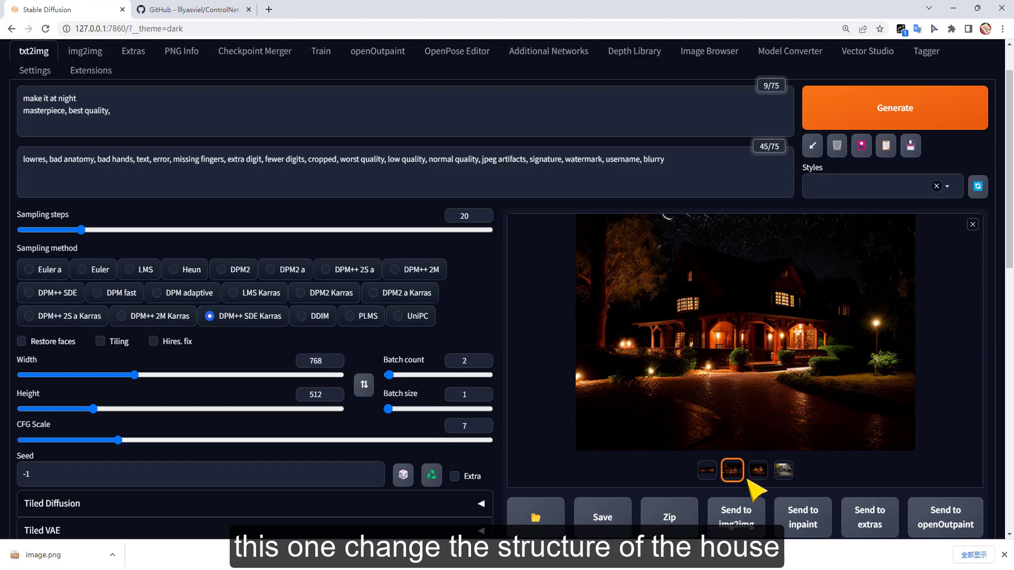
{"action": "left_click", "coordinate": [758, 470]}
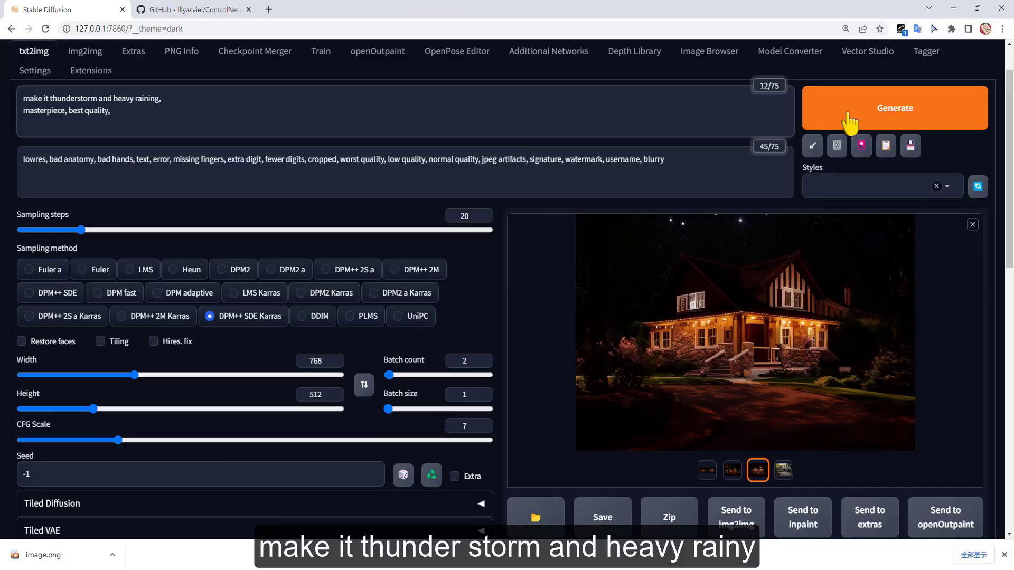
Generate images with the 'make it thunderstorm and heavy raining' prompt.
{"action": "left_click", "coordinate": [848, 119]}
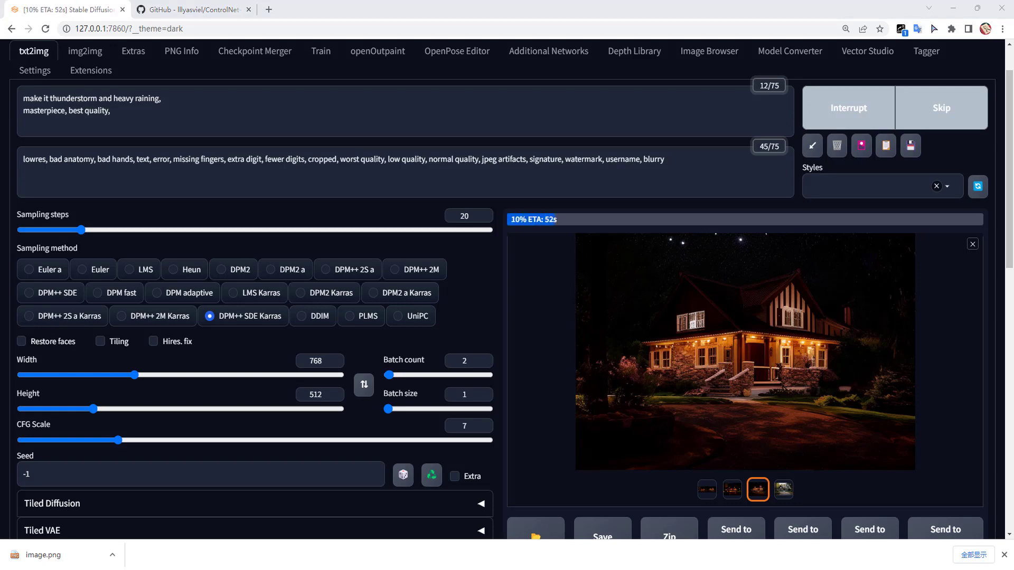